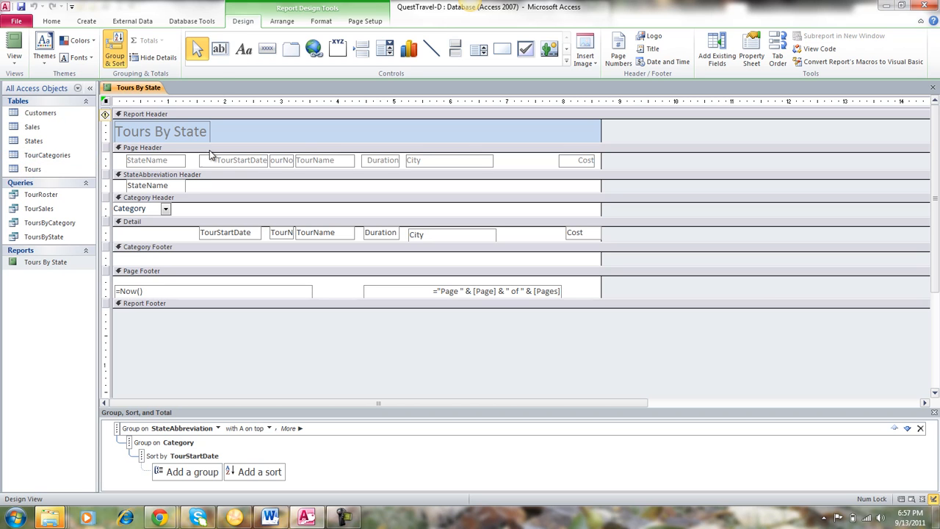
- Add a text box to the Category Footer and change its label to Total Days
{"action": "left_click", "coordinate": [220, 50]}
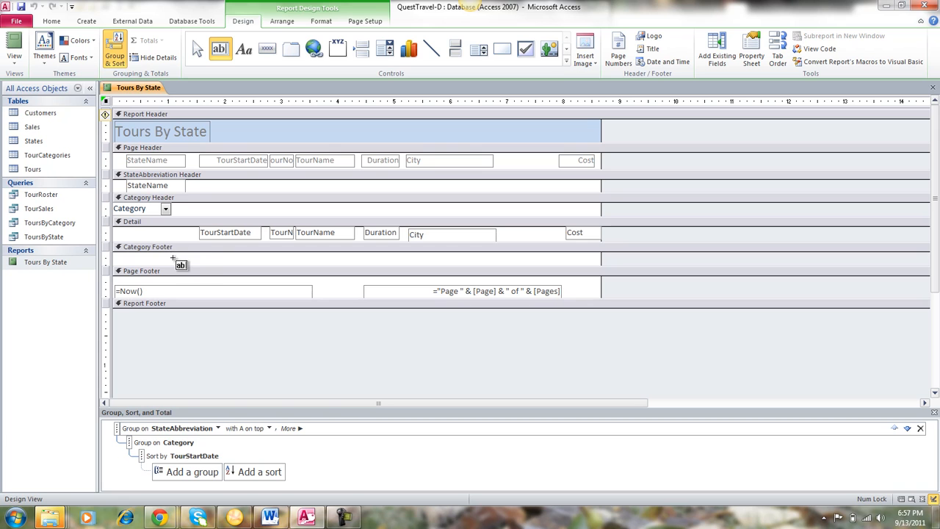
{"action": "left_click", "coordinate": [206, 259]}
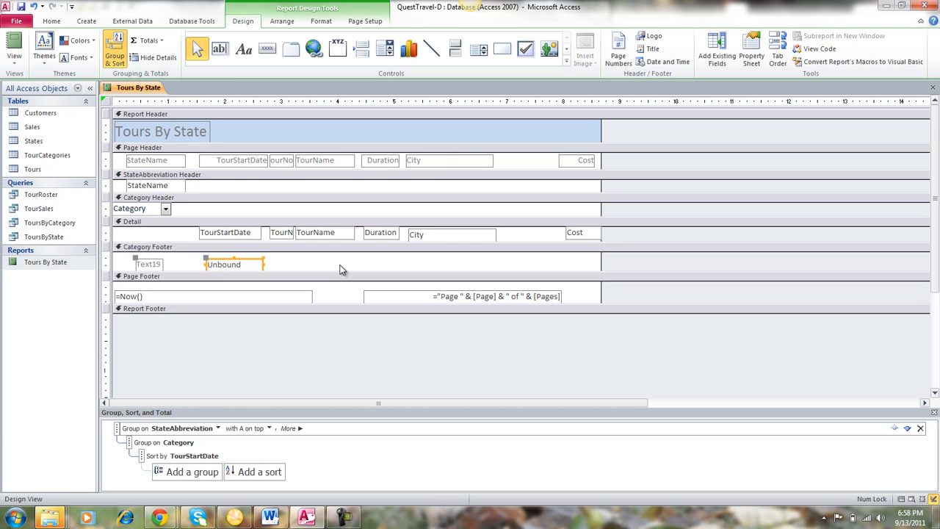
{"action": "left_click", "coordinate": [154, 266]}
{"action": "left_click_drag", "start_coordinate": [161, 265], "coordinate": [135, 270]}
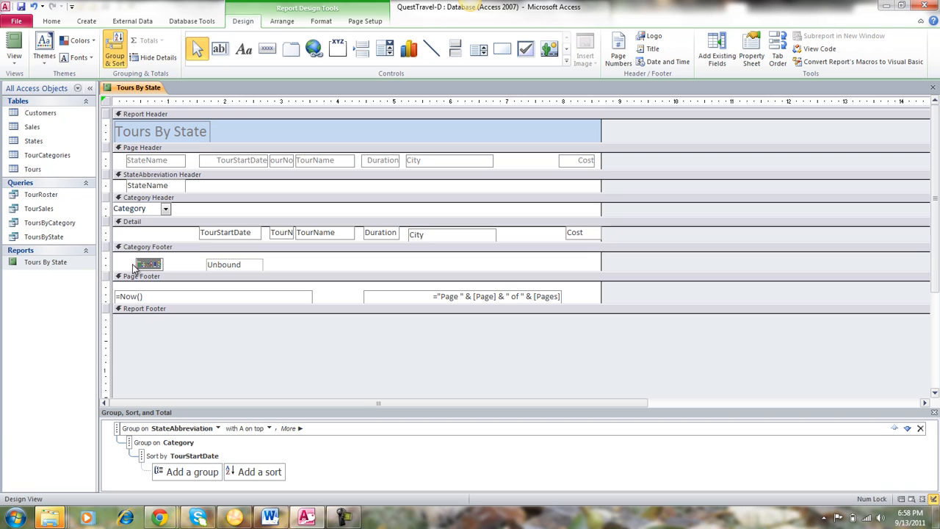
{"action": "type", "text": "Total Days"}
- Enter the expression =sum([duration]) in the unbound Category Footer text box and display the report in Report View
{"action": "left_click", "coordinate": [218, 265]}
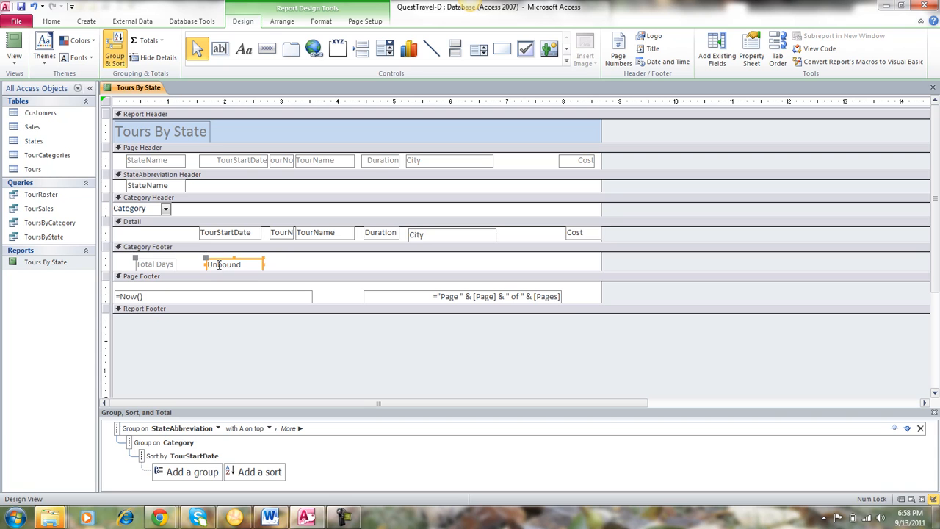
{"action": "left_click", "coordinate": [218, 265]}
{"action": "type", "text": "="}
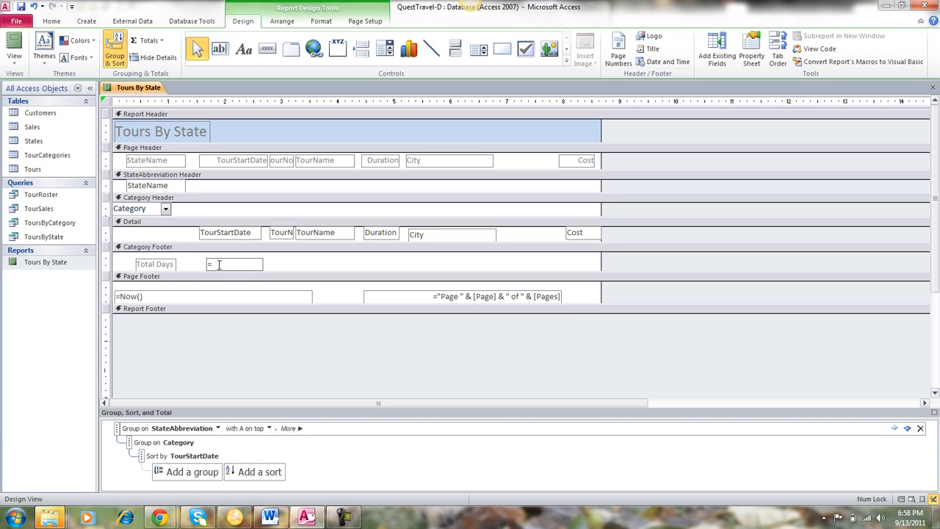
{"action": "type", "text": "sum"}
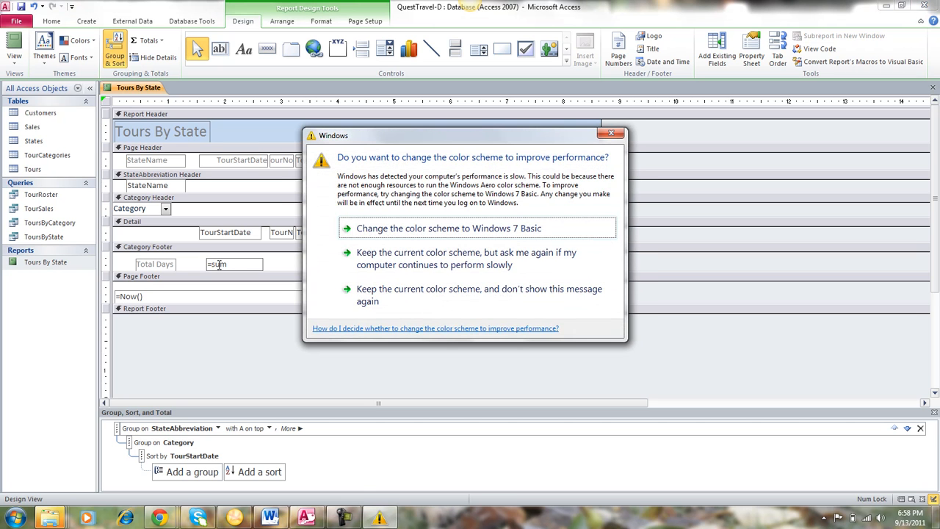
{"action": "left_click", "coordinate": [395, 290]}
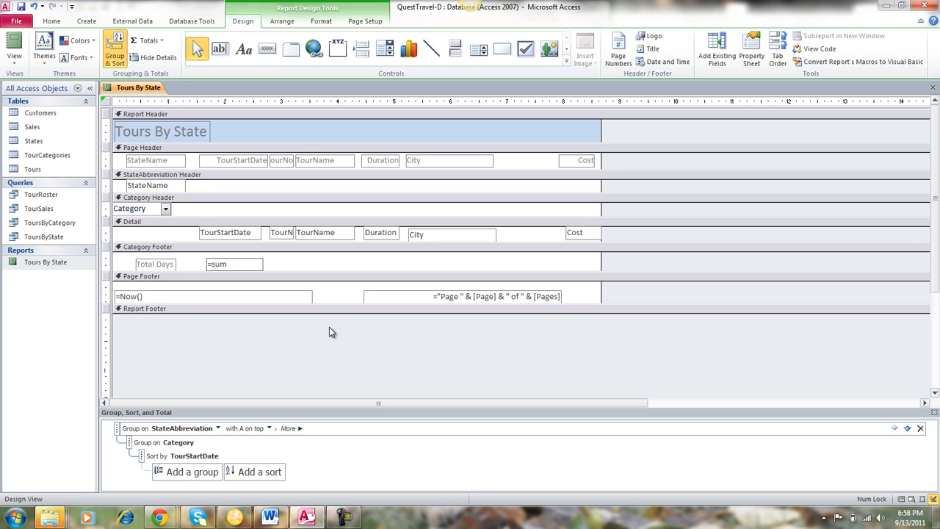
{"action": "type", "text": "("}
{"action": "type", "text": "[duration])"}
{"action": "left_click", "coordinate": [15, 45]}
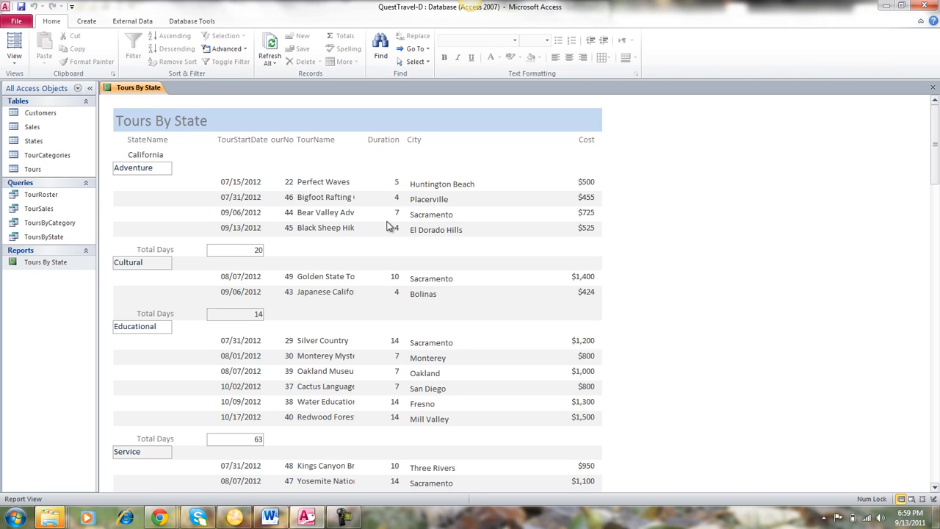
- In Design View, move the Total Days label and sum box beneath the Duration column, then check them in Report View
{"action": "left_click", "coordinate": [16, 67]}
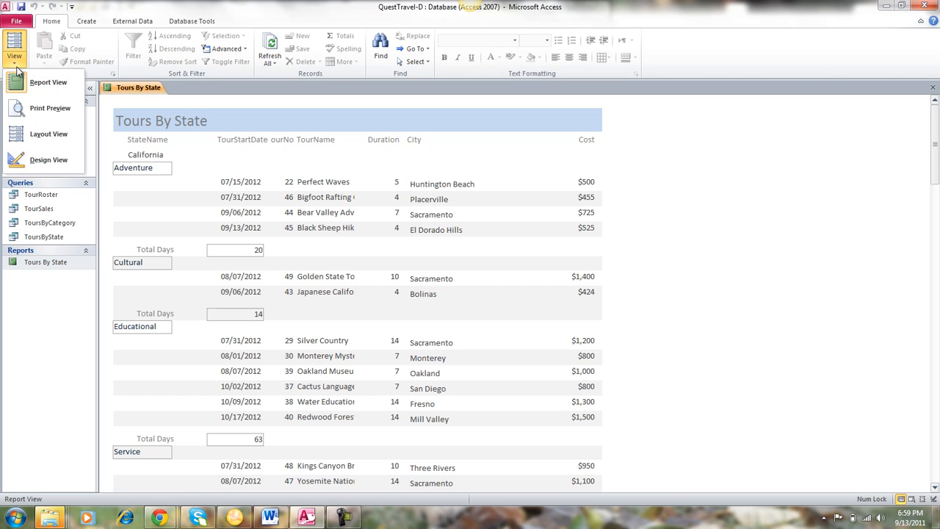
{"action": "left_click", "coordinate": [29, 158]}
{"action": "left_click", "coordinate": [220, 259]}
{"action": "left_click_drag", "start_coordinate": [220, 259], "coordinate": [376, 257]}
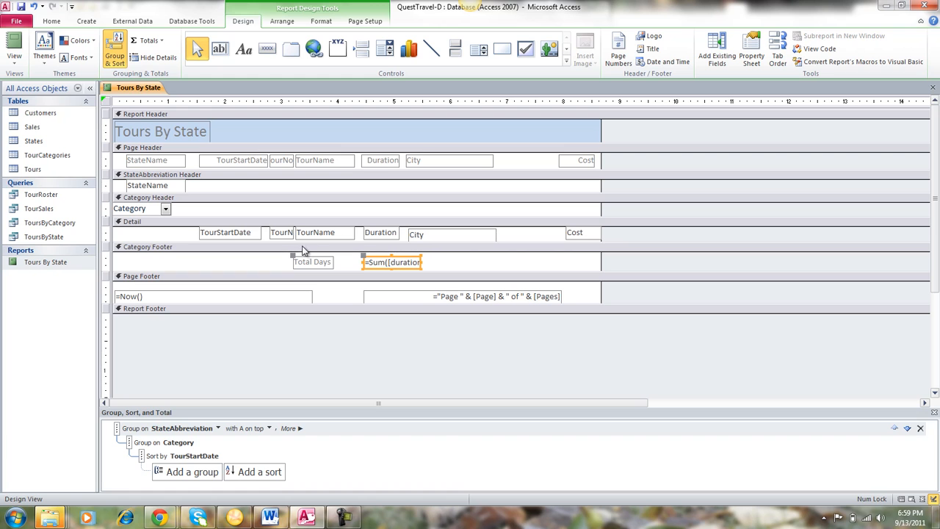
{"action": "left_click", "coordinate": [14, 46]}
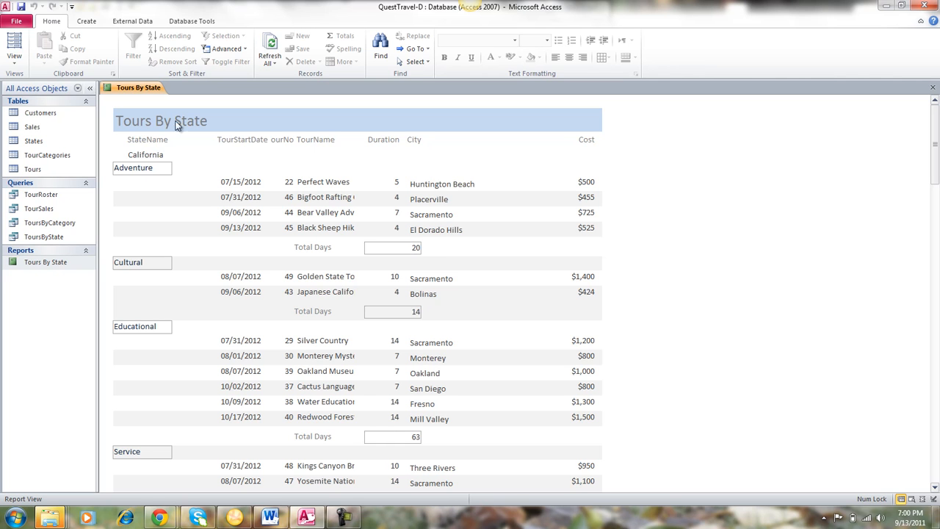
- Return to Design View and center the text of the Total Days label in the Category Footer
{"action": "left_click", "coordinate": [8, 65]}
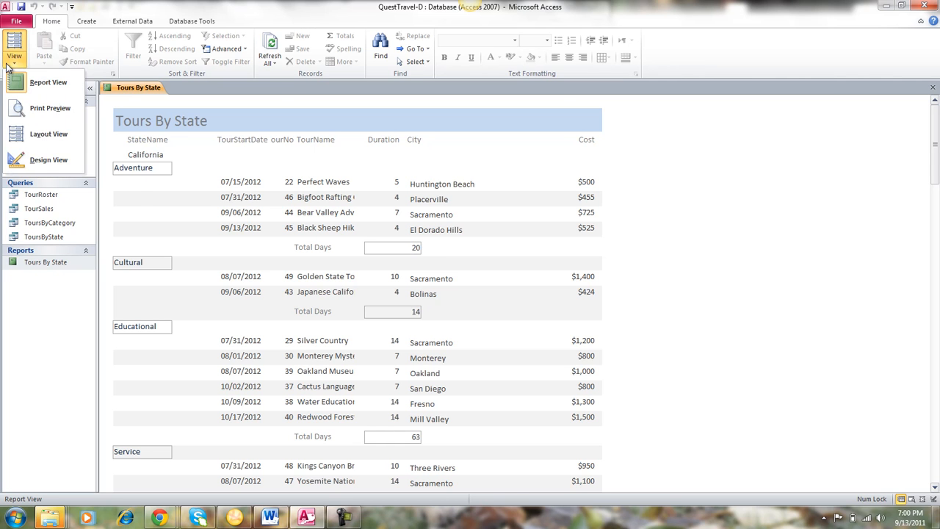
{"action": "left_click", "coordinate": [35, 159]}
{"action": "left_click", "coordinate": [387, 262]}
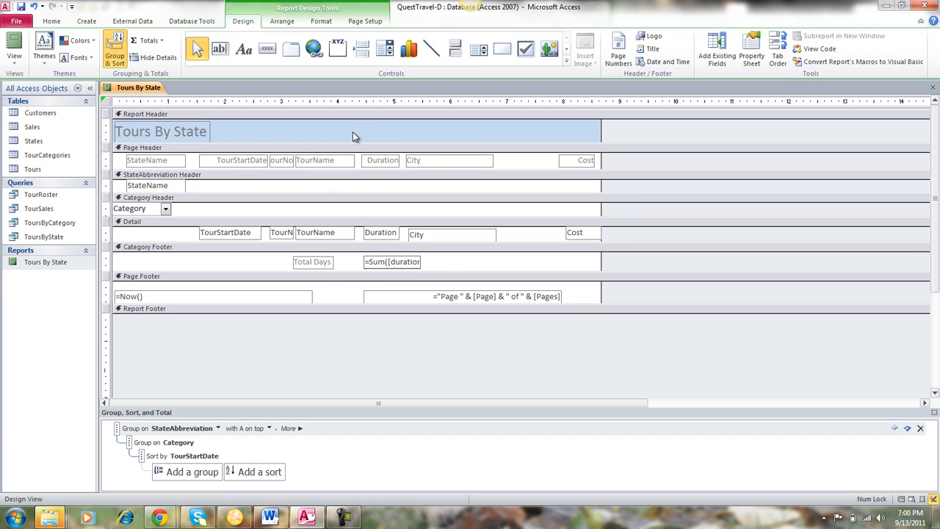
{"action": "left_click", "coordinate": [323, 262]}
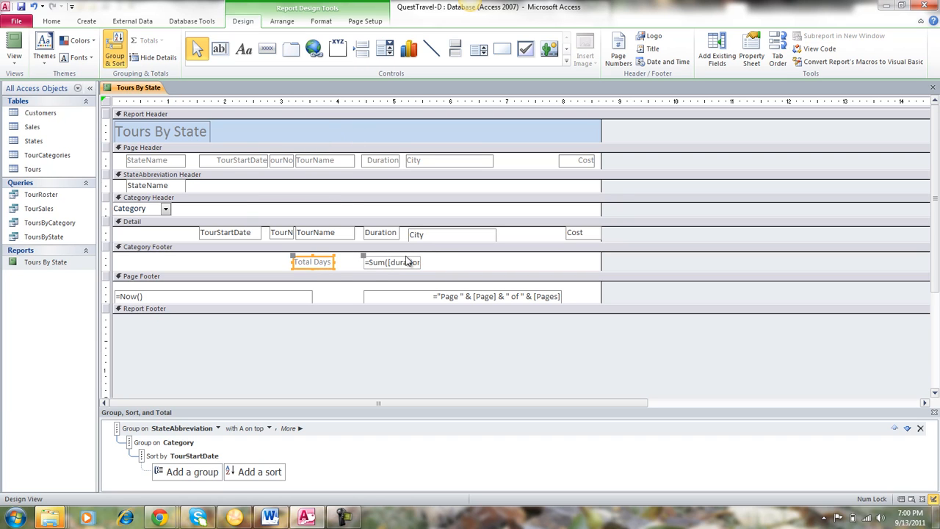
{"action": "left_click", "coordinate": [52, 22]}
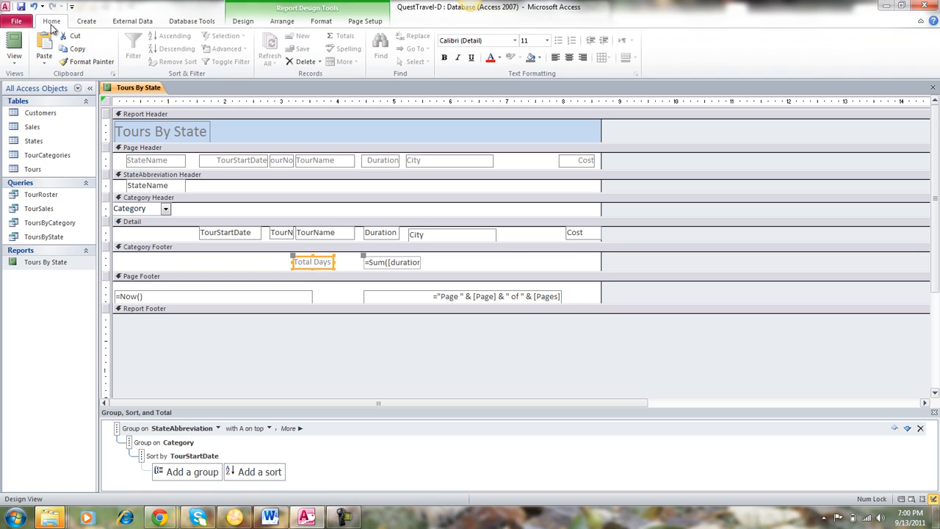
{"action": "left_click", "coordinate": [246, 24]}
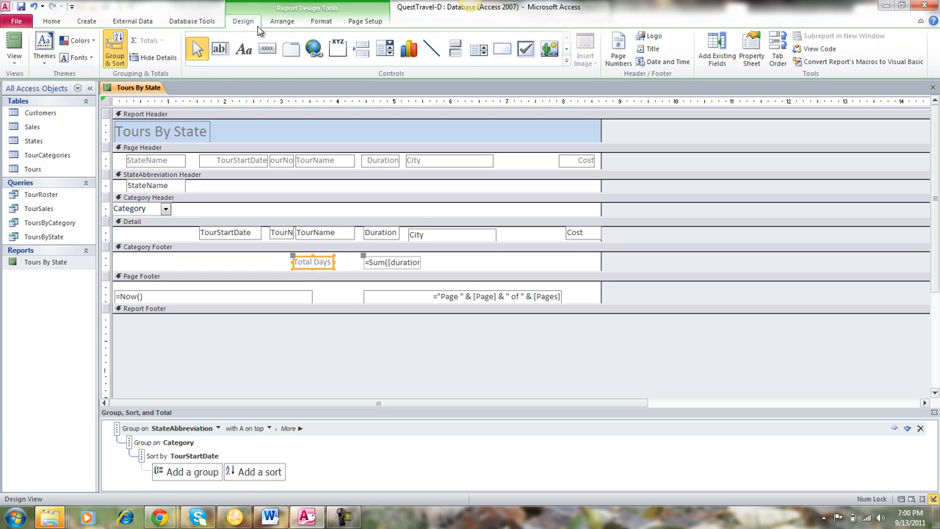
{"action": "left_click", "coordinate": [282, 23]}
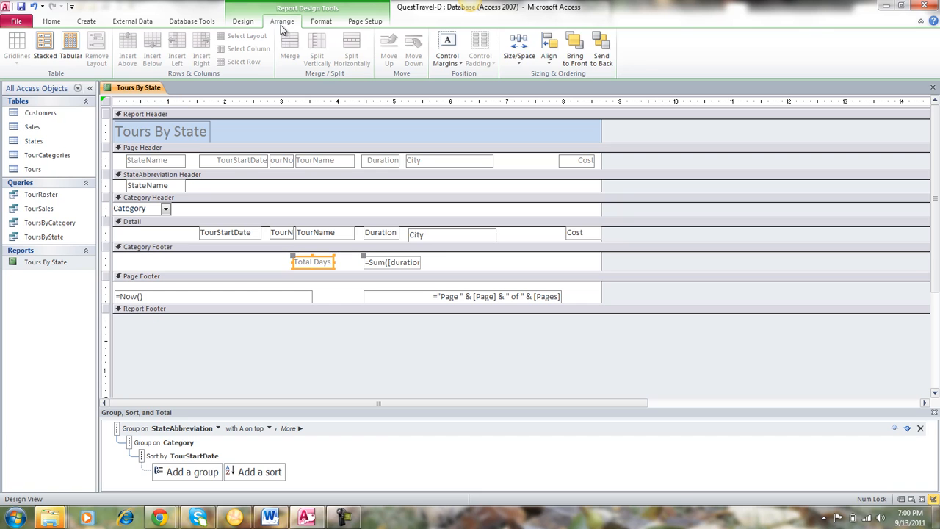
{"action": "left_click", "coordinate": [322, 24]}
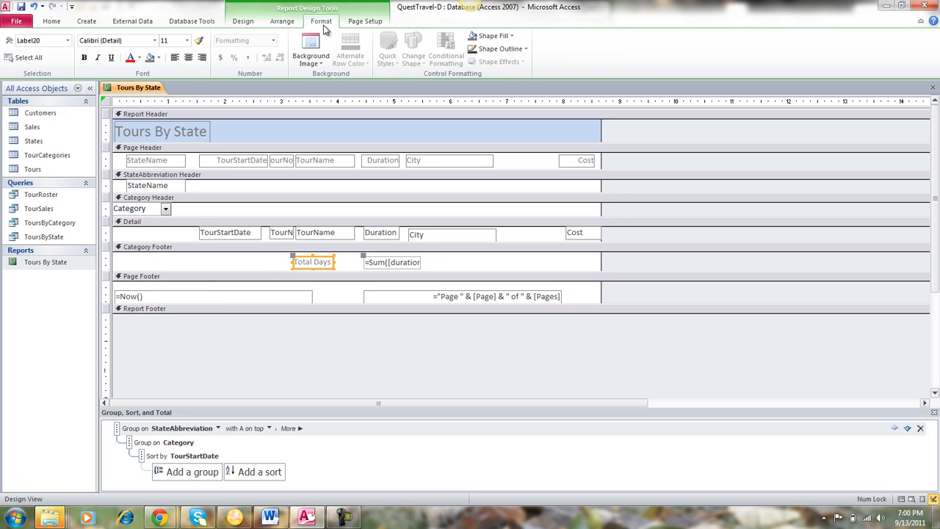
{"action": "left_click", "coordinate": [188, 58]}
- Center the contents of the duration sum text box and display the report in Report View
{"action": "left_click", "coordinate": [397, 262]}
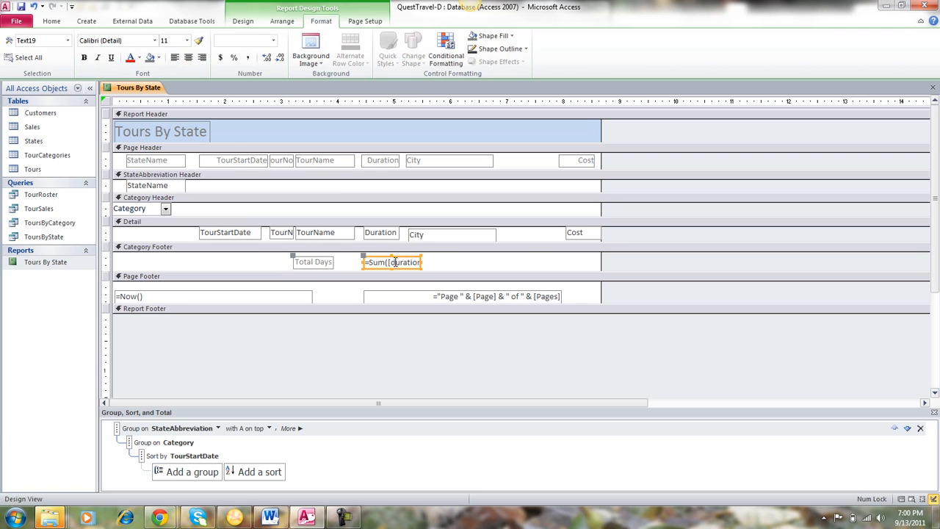
{"action": "left_click", "coordinate": [188, 59]}
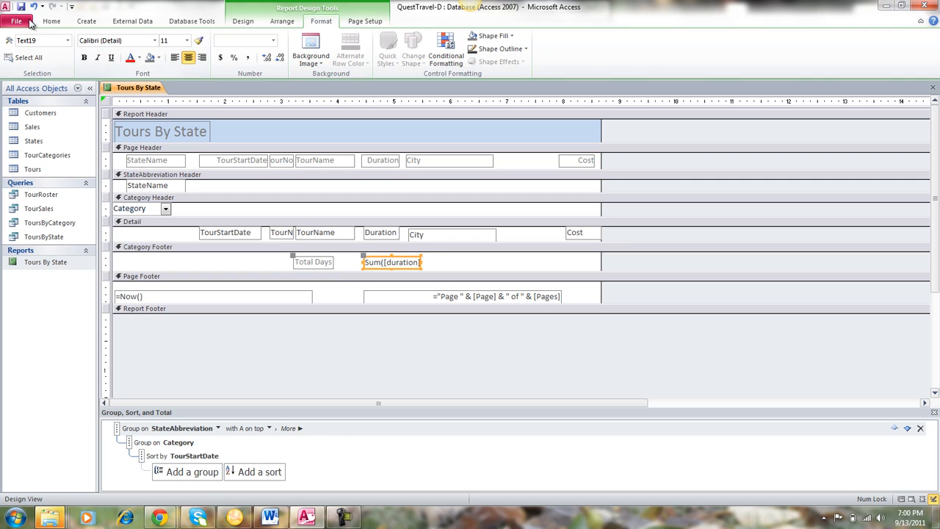
{"action": "left_click", "coordinate": [47, 21]}
{"action": "left_click", "coordinate": [14, 45]}
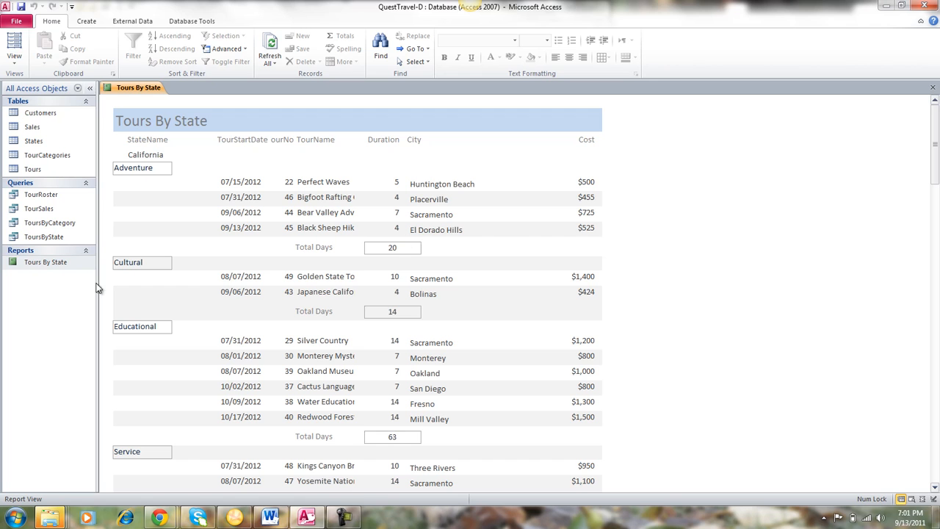
{"action": "left_click", "coordinate": [342, 518]}
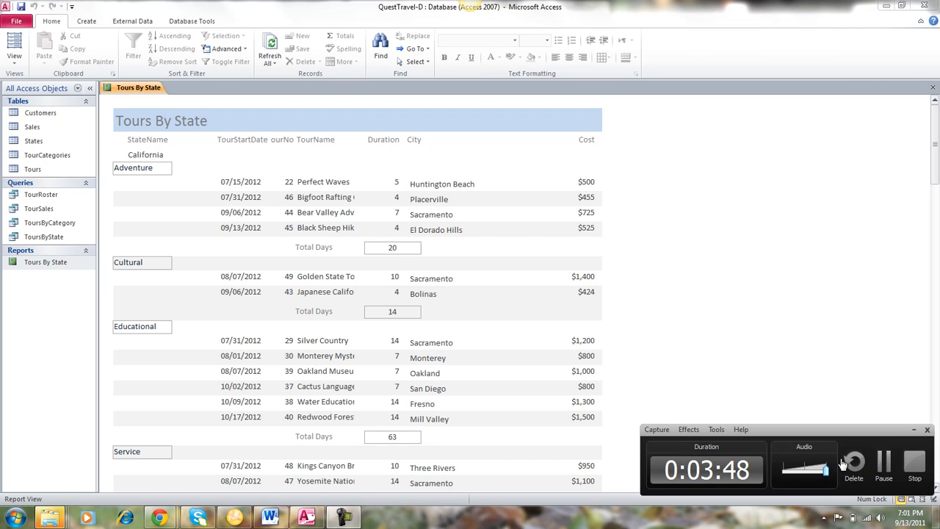